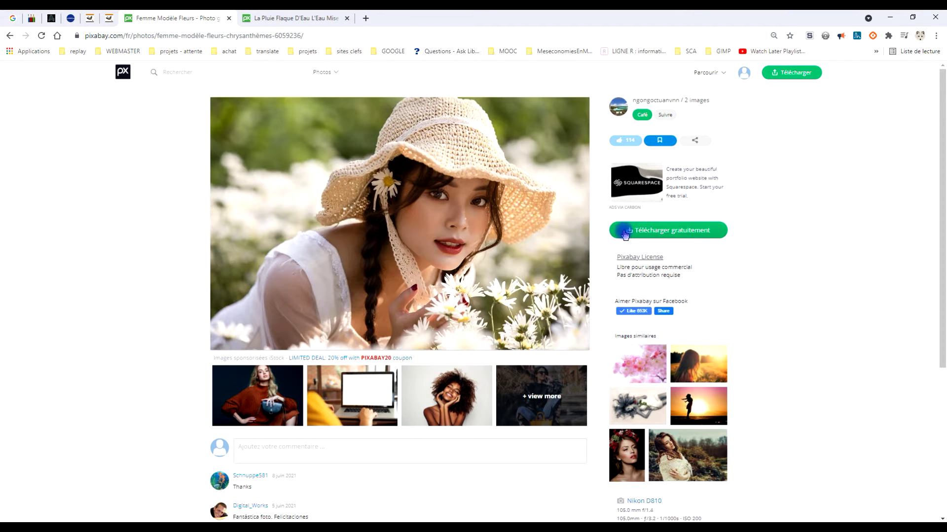
- Copy the Pixabay photo of the woman in the straw hat among daisies
right_click(400, 198)
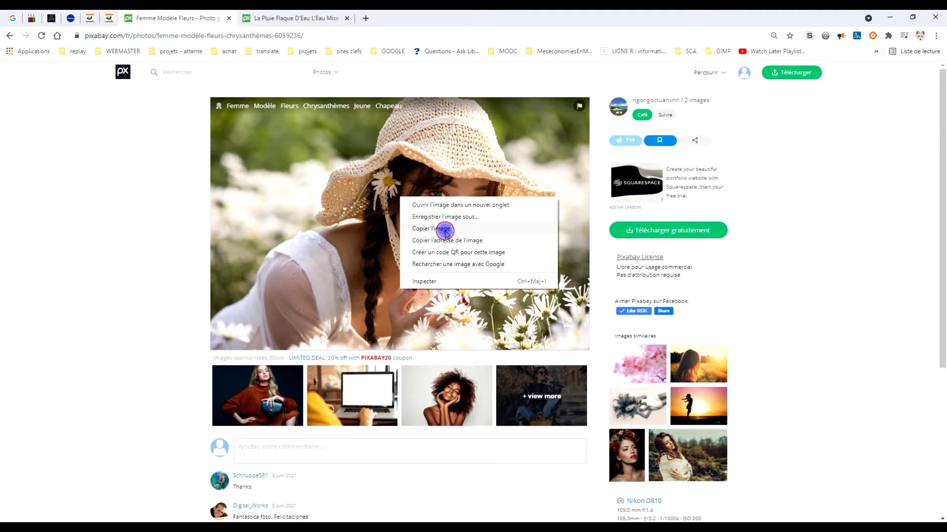
left_click(446, 230)
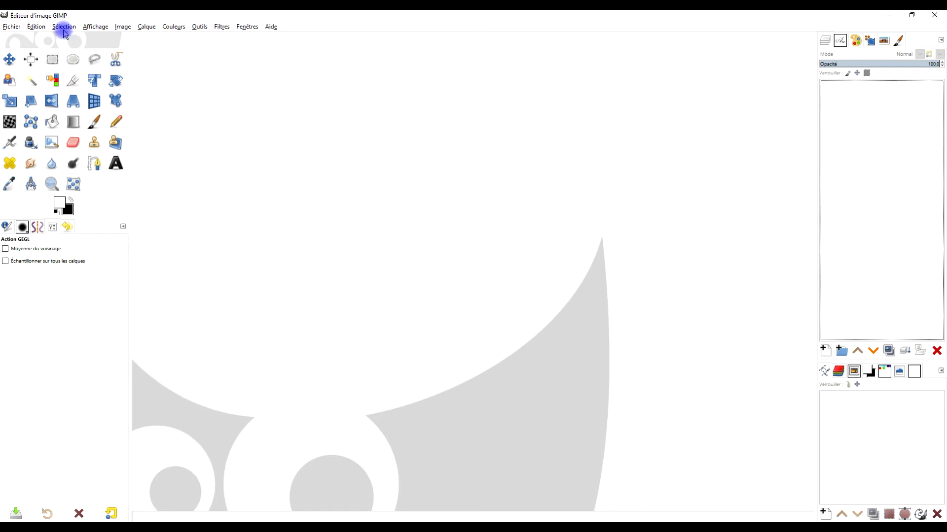
- Paste the copied photo as a new GIMP image and rename its layer 'original'
left_click(36, 26)
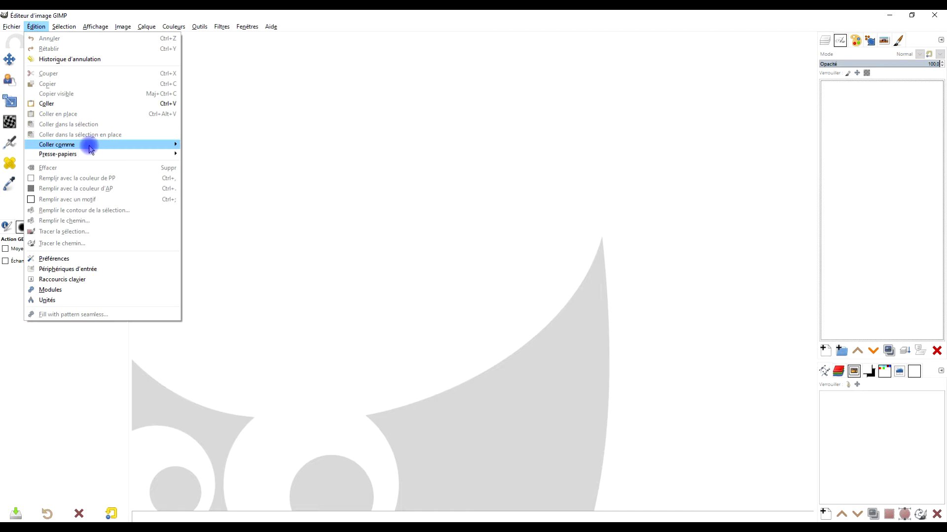
mouse_move(57, 144)
left_click(223, 166)
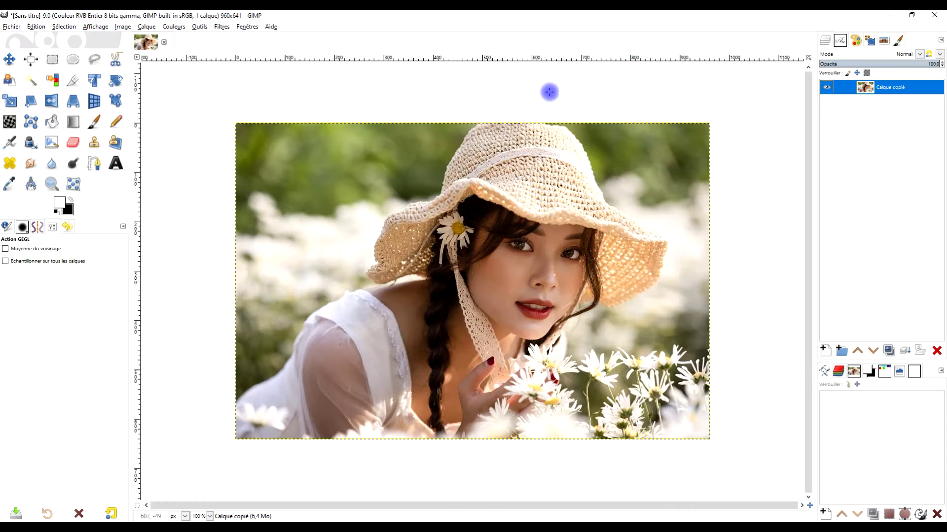
double_click(890, 87)
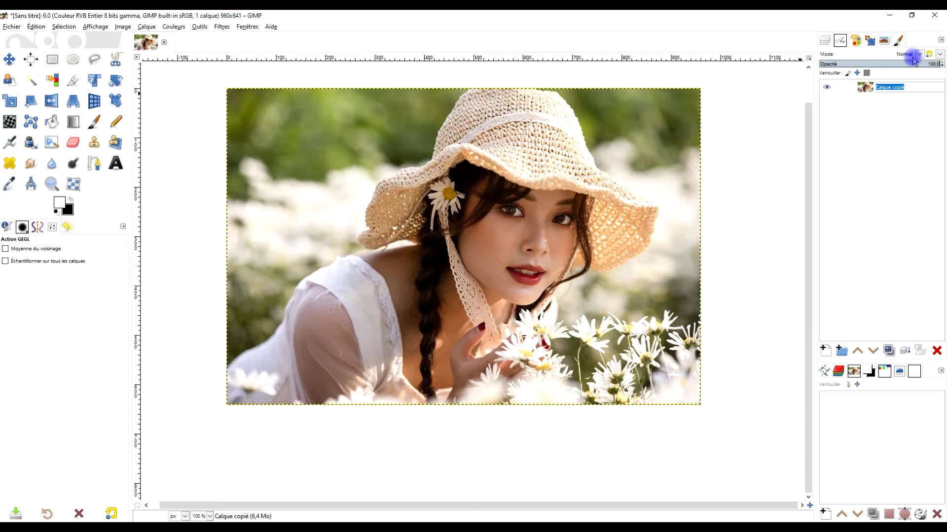
type("original")
key("Return")
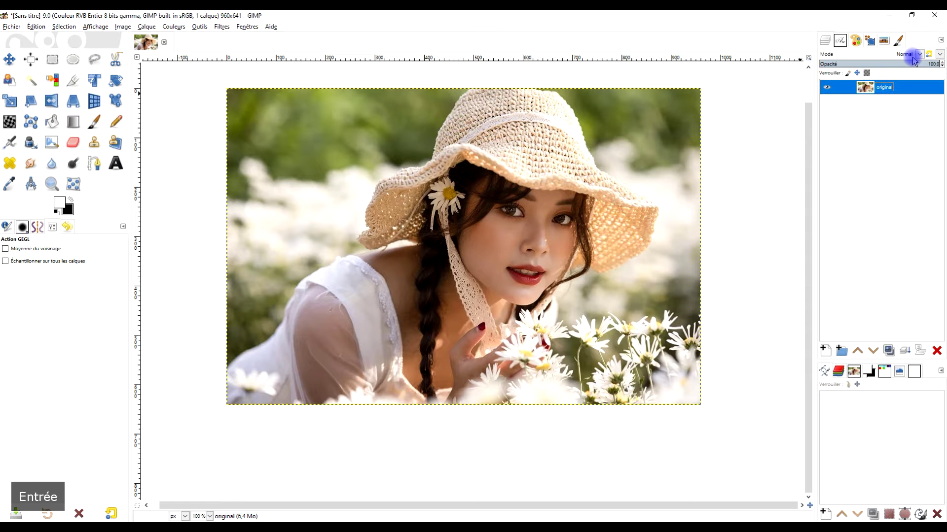
- Duplicate the original layer and make 'Copie de original' the active layer
left_click(889, 350)
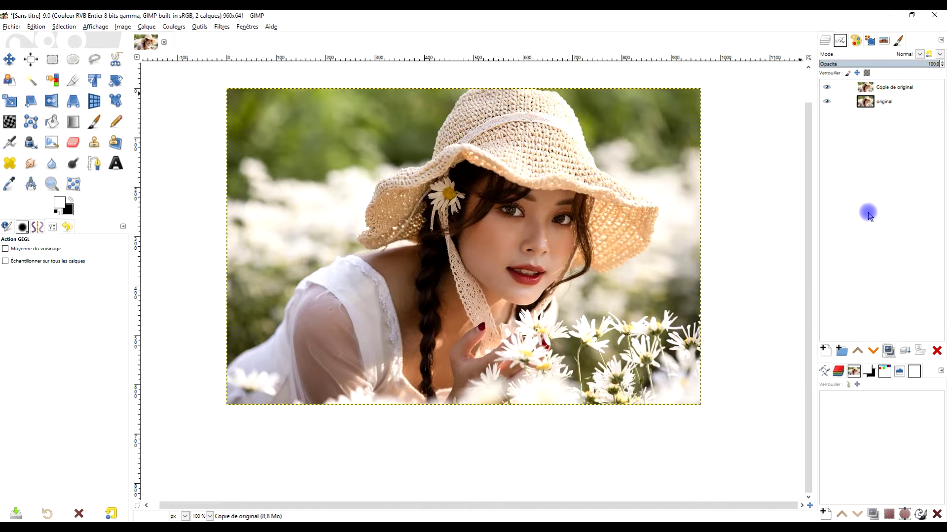
left_click(906, 87)
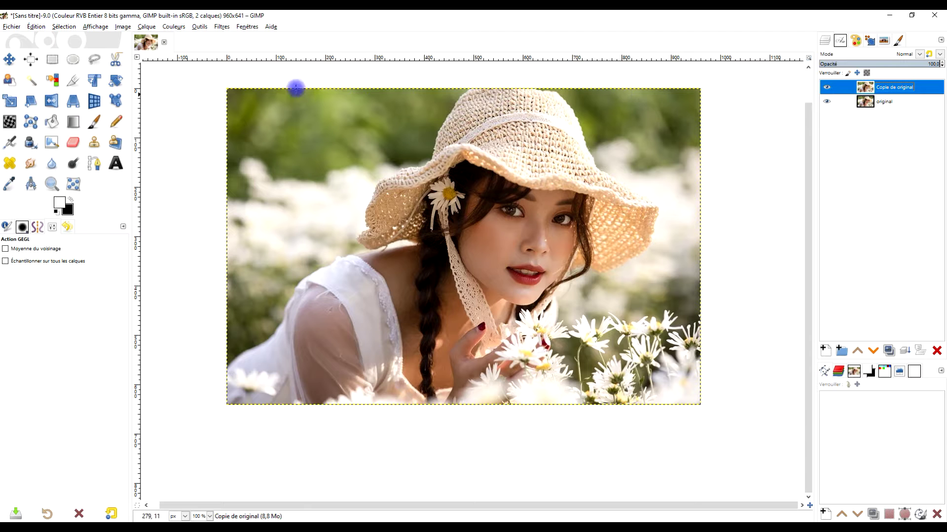
left_click(221, 27)
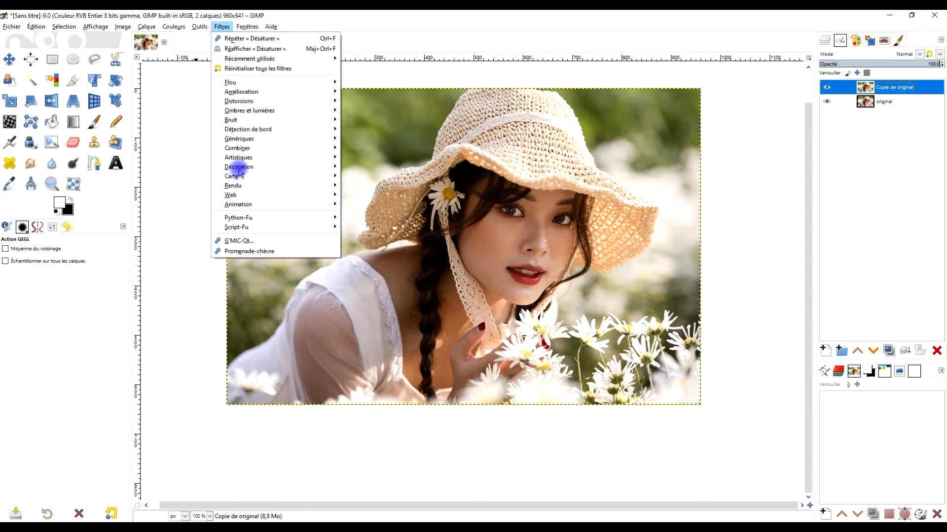
- Apply G'MIC-Qt Halftone (5 tones, Circle (Inv.), brightness -24) to the portrait as a new layer
left_click(243, 241)
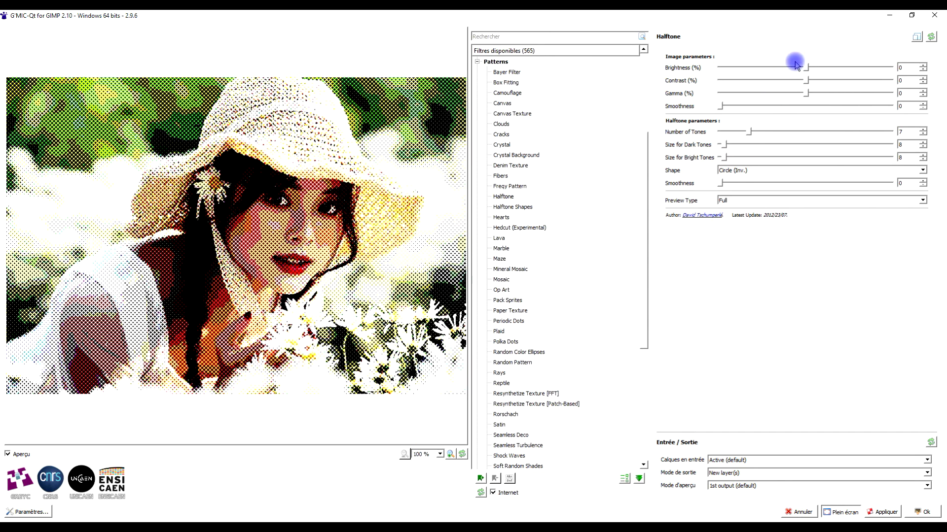
left_click(931, 38)
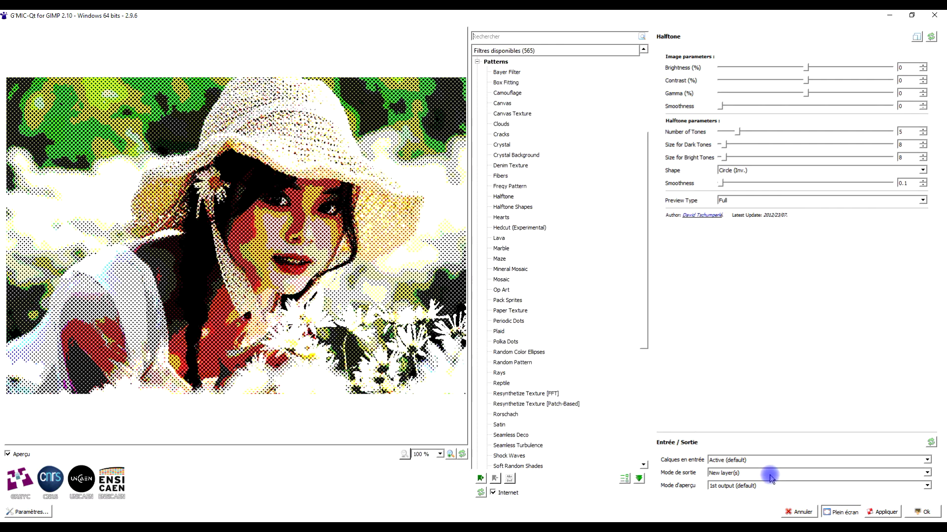
left_click(730, 473)
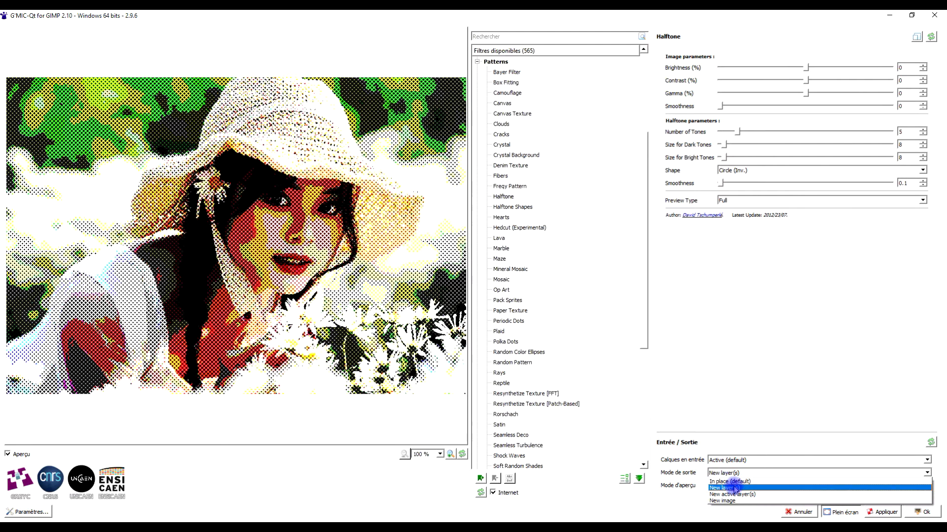
left_click(765, 229)
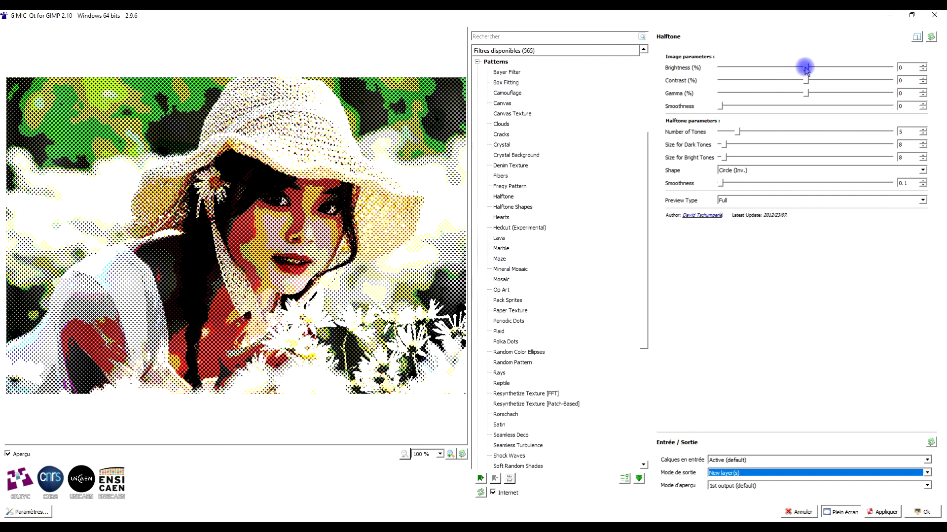
left_click_drag(806, 69, 787, 72)
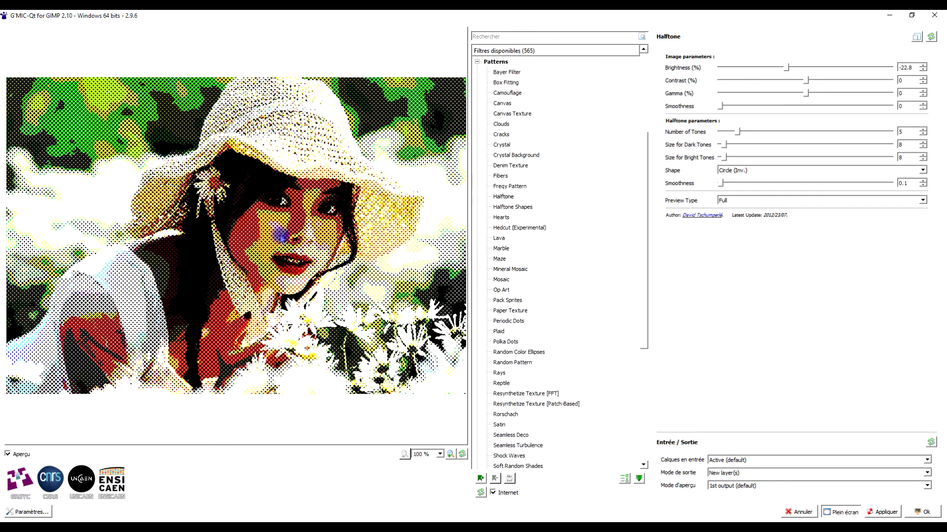
left_click_drag(788, 68, 777, 68)
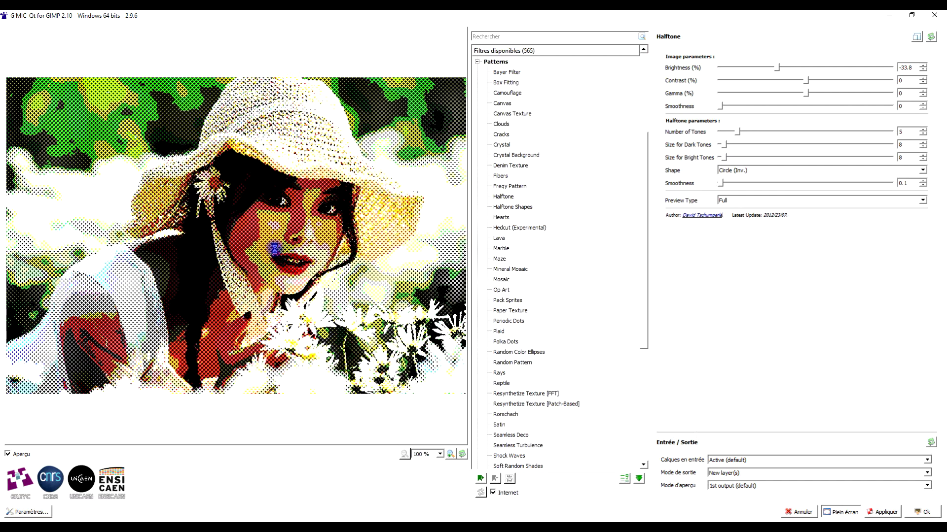
left_click_drag(777, 67, 787, 68)
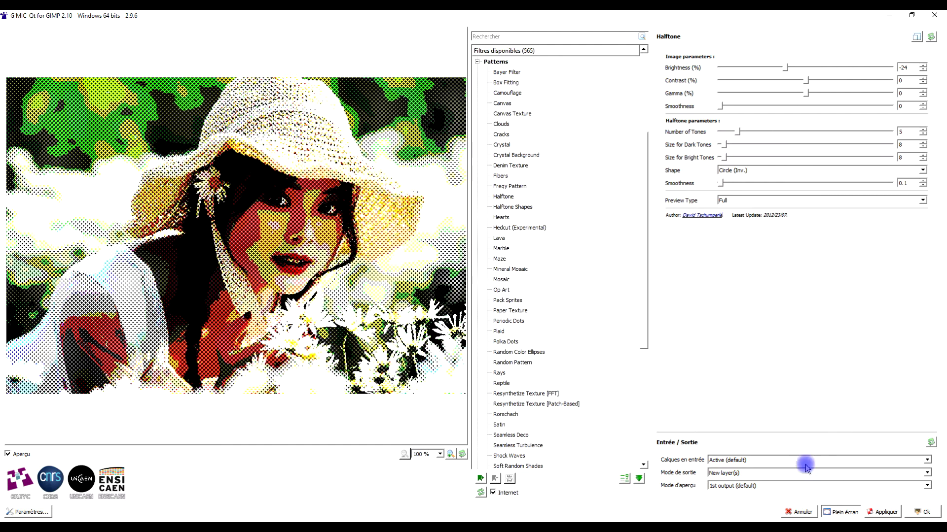
left_click(886, 513)
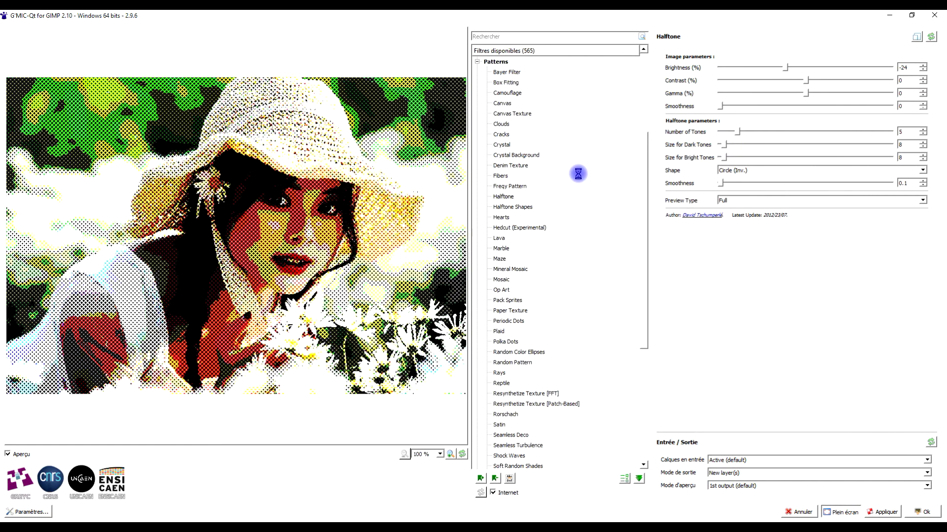
- Apply G'MIC-Qt Black & White with red 0.263, green 0.587, blue 0.114 as a new layer
scroll(589, 166, "up", 4)
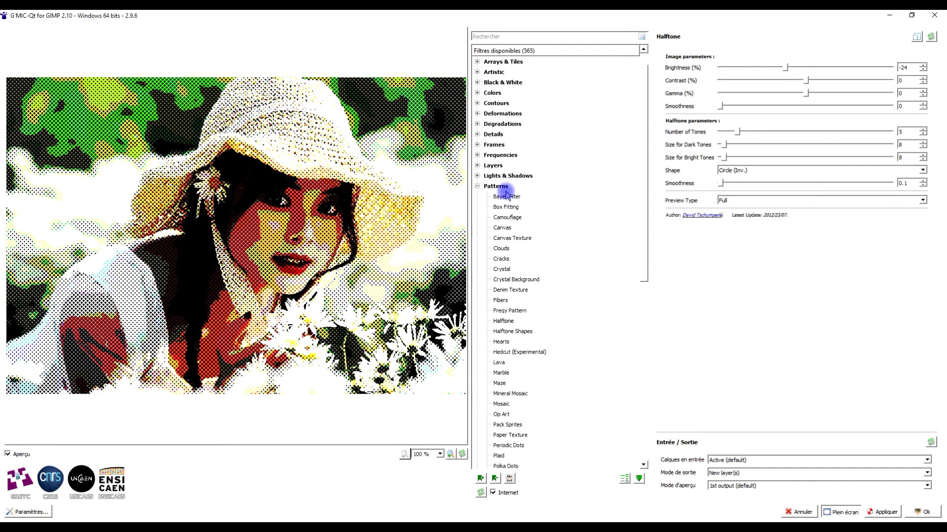
left_click(477, 83)
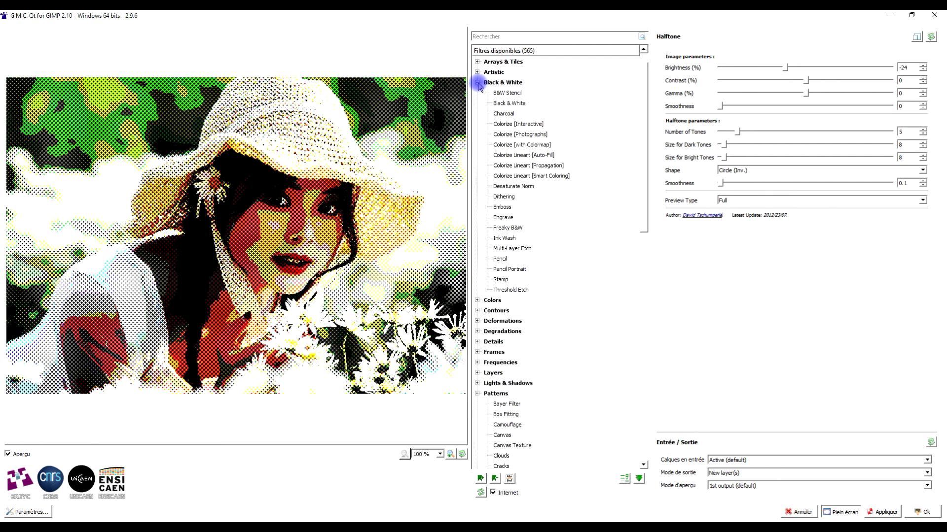
left_click(510, 104)
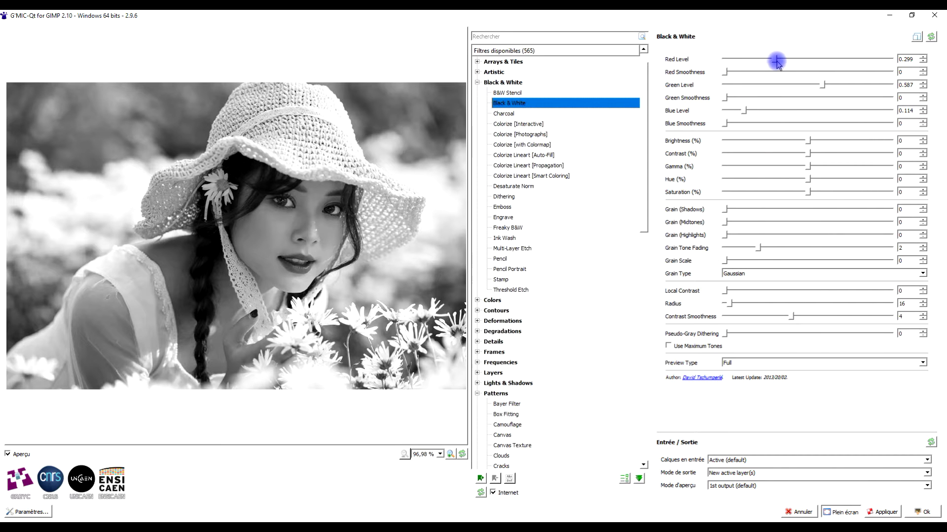
mouse_move(775, 59)
left_mouse_down()
mouse_move(851, 60)
mouse_move(770, 59)
left_mouse_up()
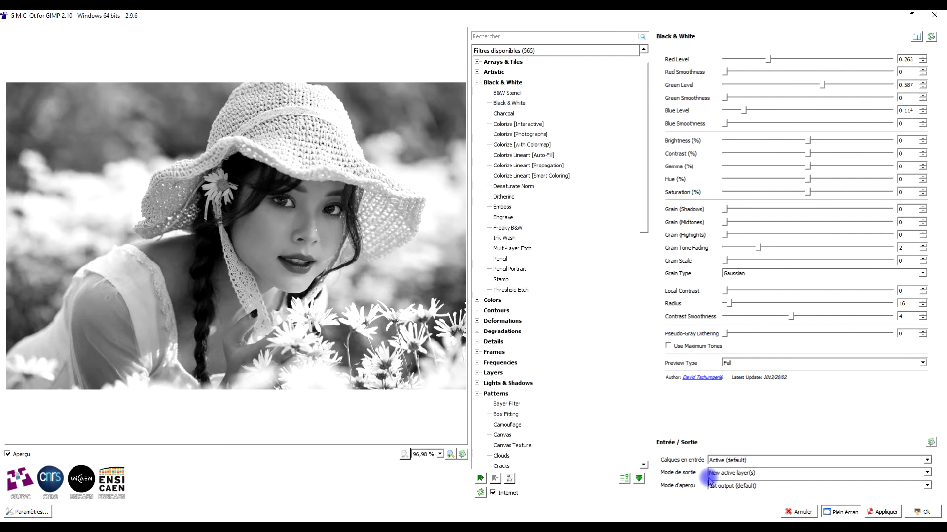
left_click(885, 513)
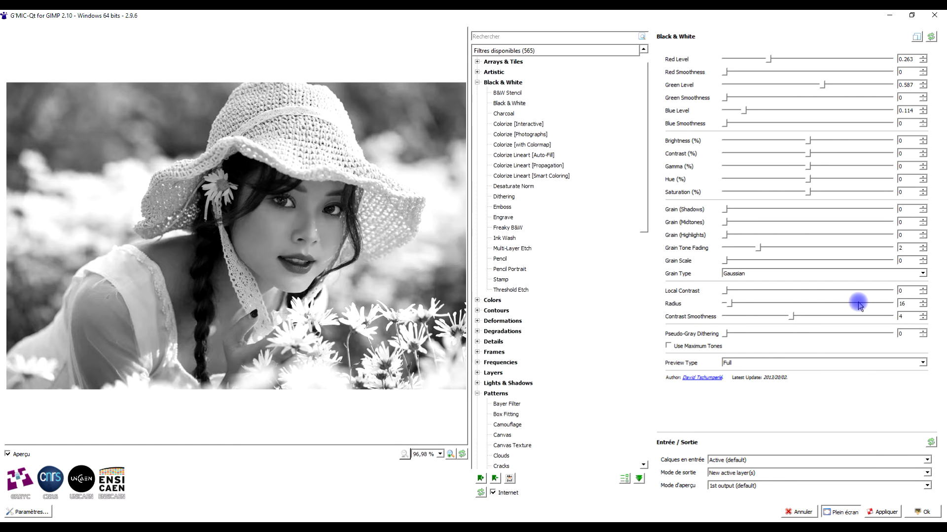
scroll(533, 240, "down", 6)
- Apply a Circle-shaped Halftone with 10 tones as another new layer
scroll(533, 241, "down", 3)
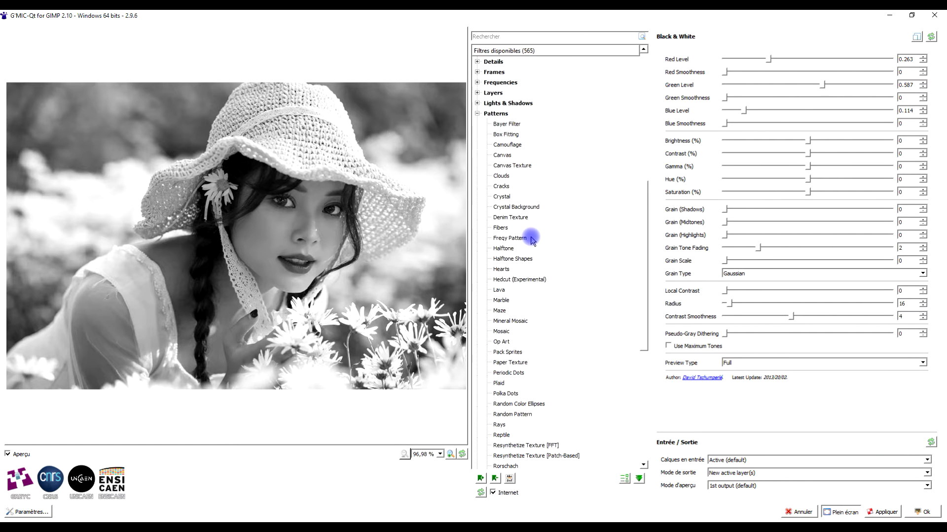
left_click(512, 249)
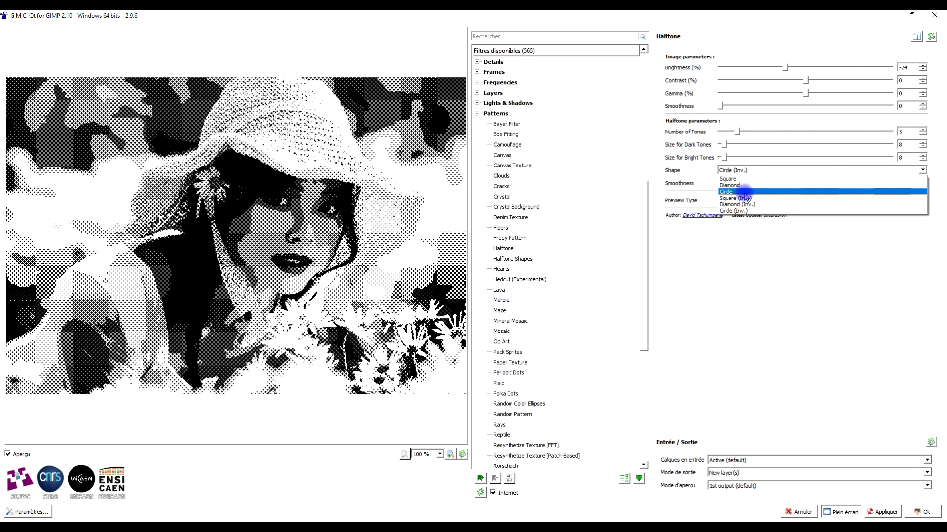
left_click(744, 191)
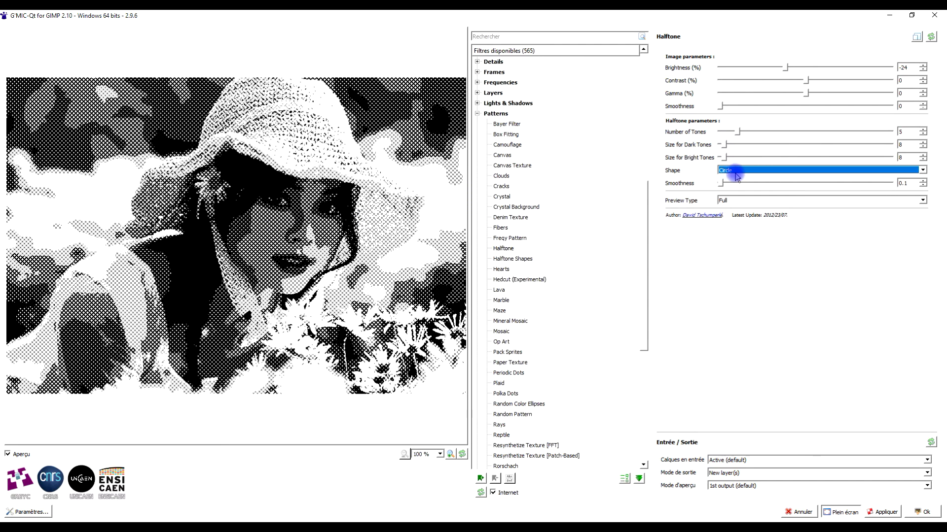
left_click_drag(736, 133, 732, 133)
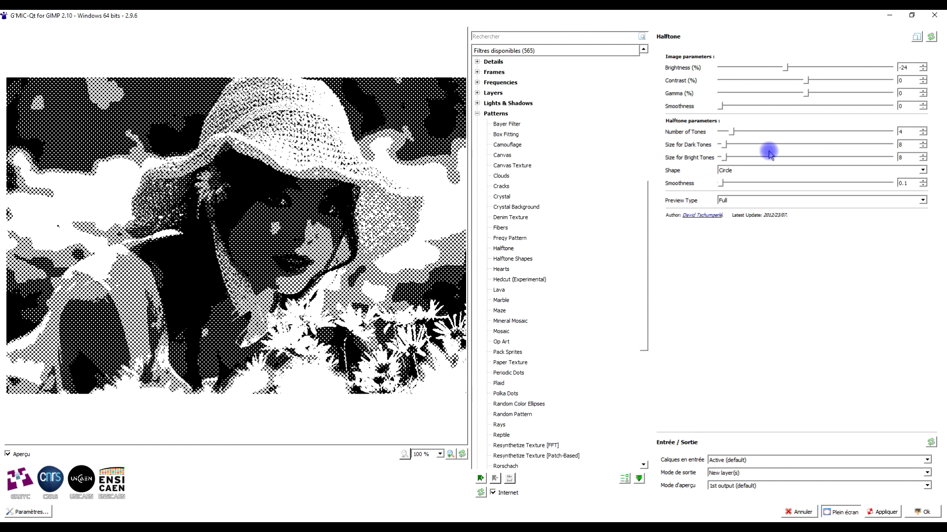
left_click_drag(732, 132, 766, 132)
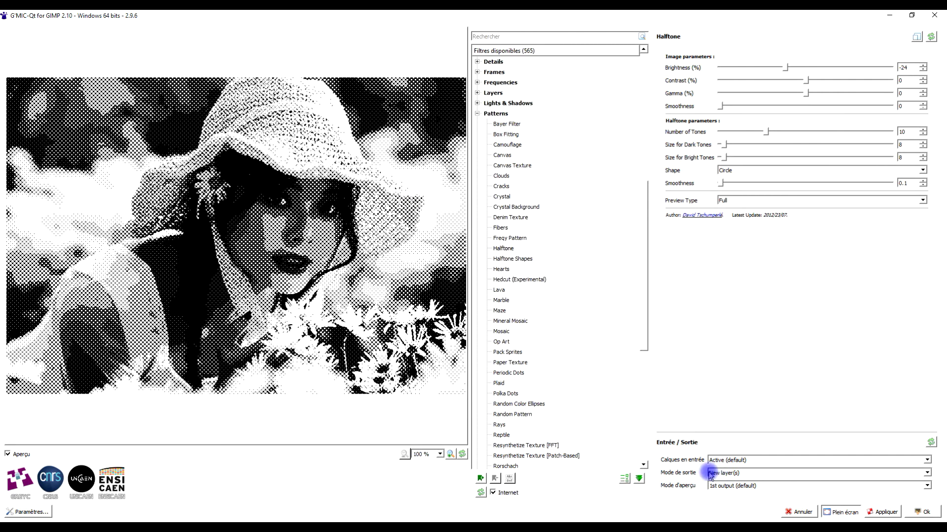
left_click(886, 513)
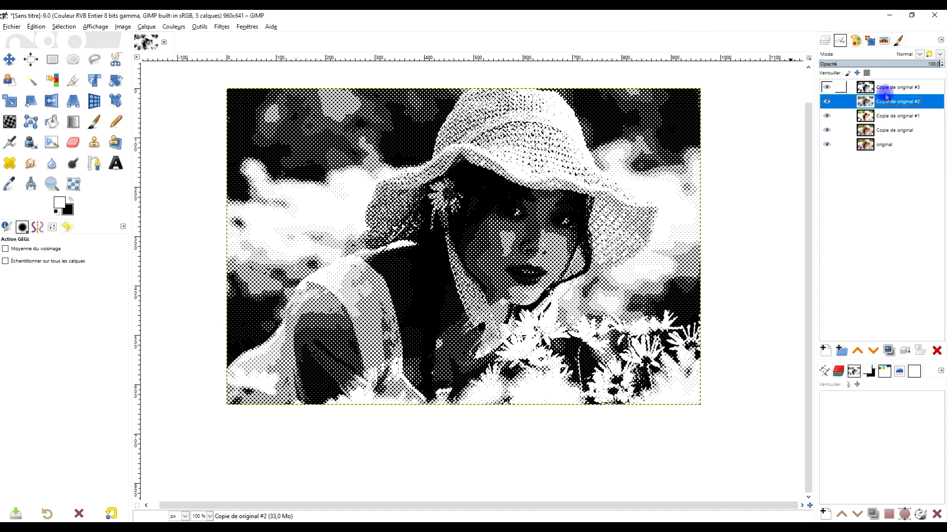
- Hide the circle halftone, black-and-white and colour halftone layers in turn
left_click(876, 88)
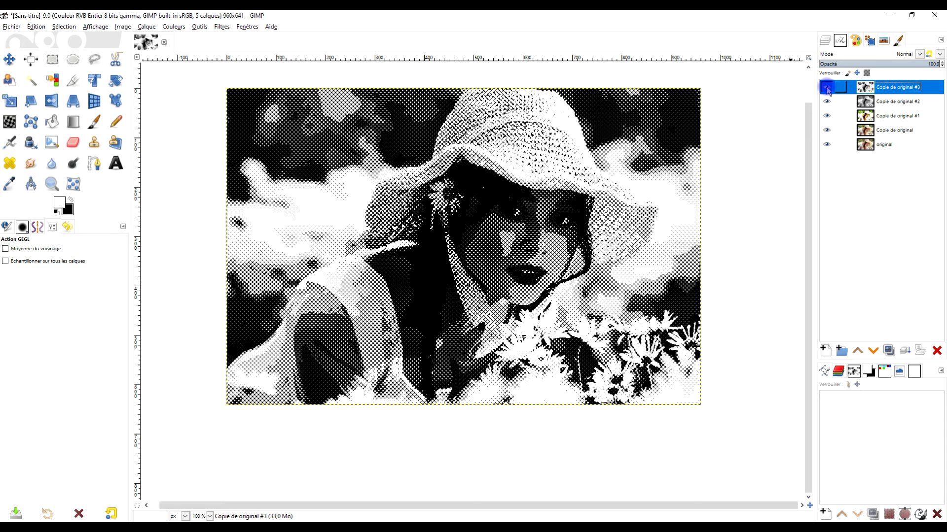
left_click(828, 89)
left_click(835, 102)
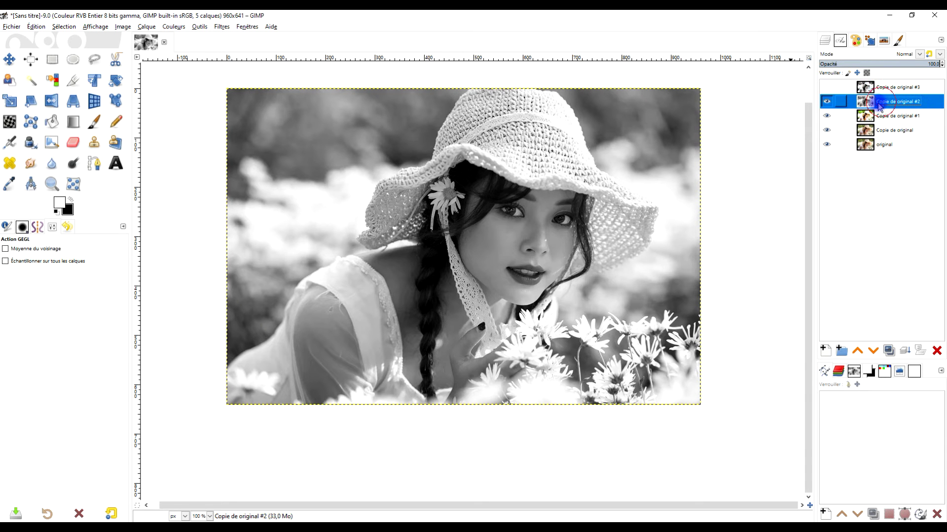
left_click(828, 102)
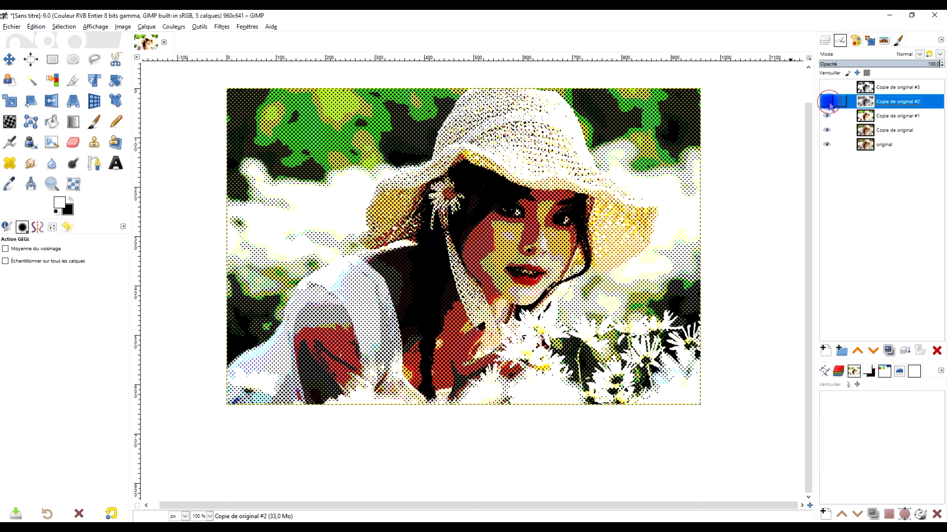
left_click(906, 117)
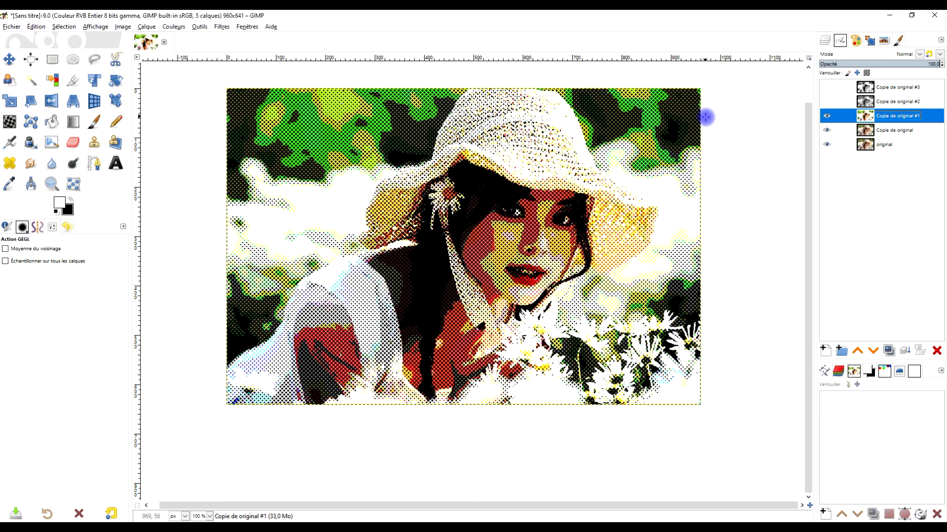
left_click(827, 116)
- Zoom in on the whole photo and show the colour halftone layer again
left_click(895, 130)
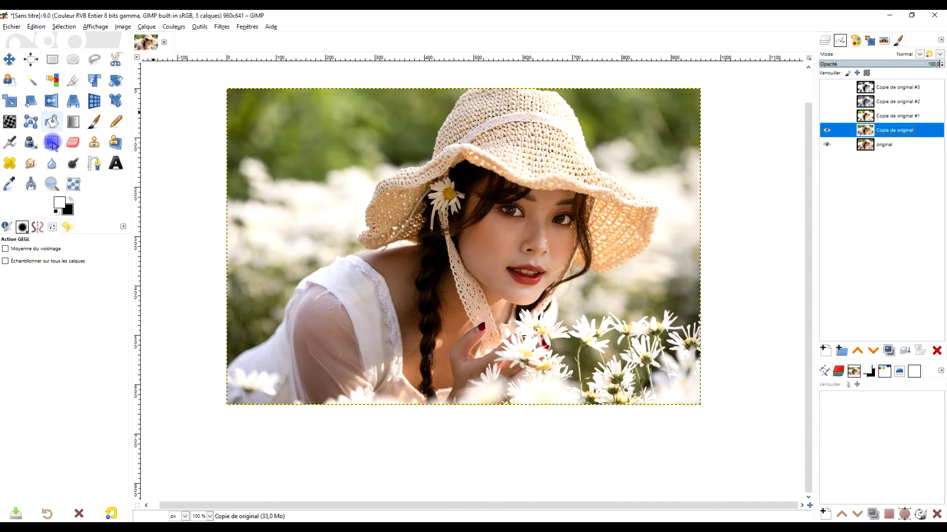
left_click(50, 185)
left_click_drag(210, 82, 725, 428)
left_click(826, 117)
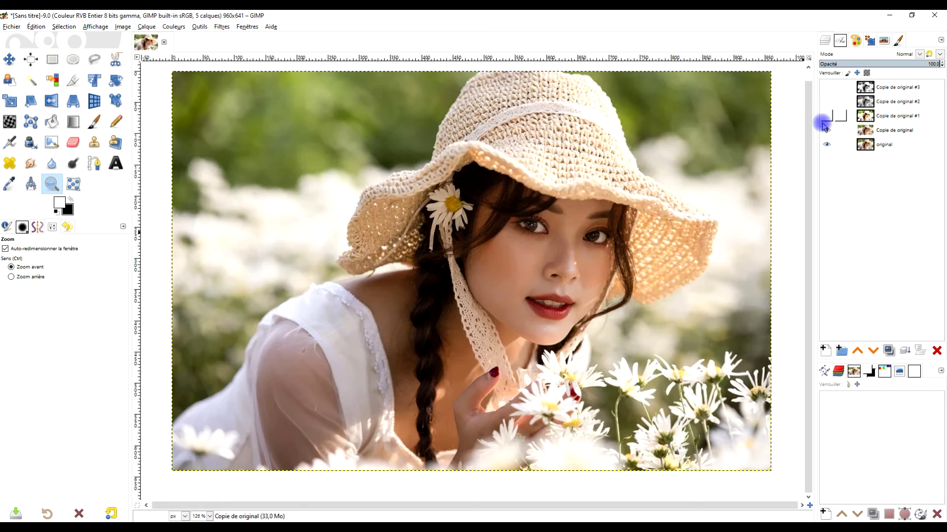